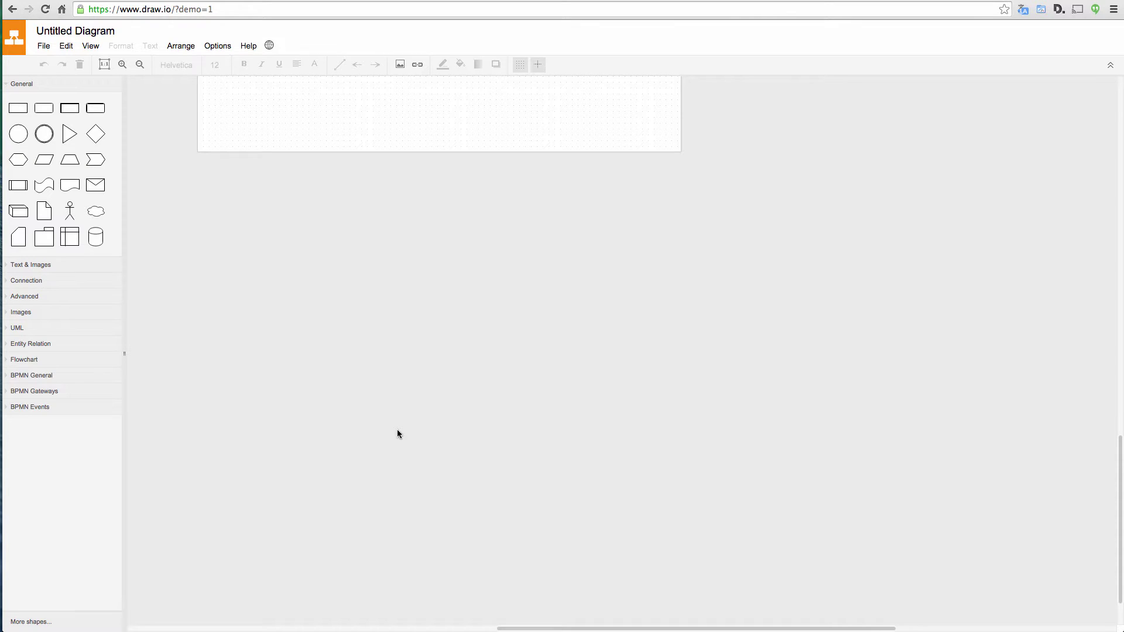
scroll(397, 435, up, 2)
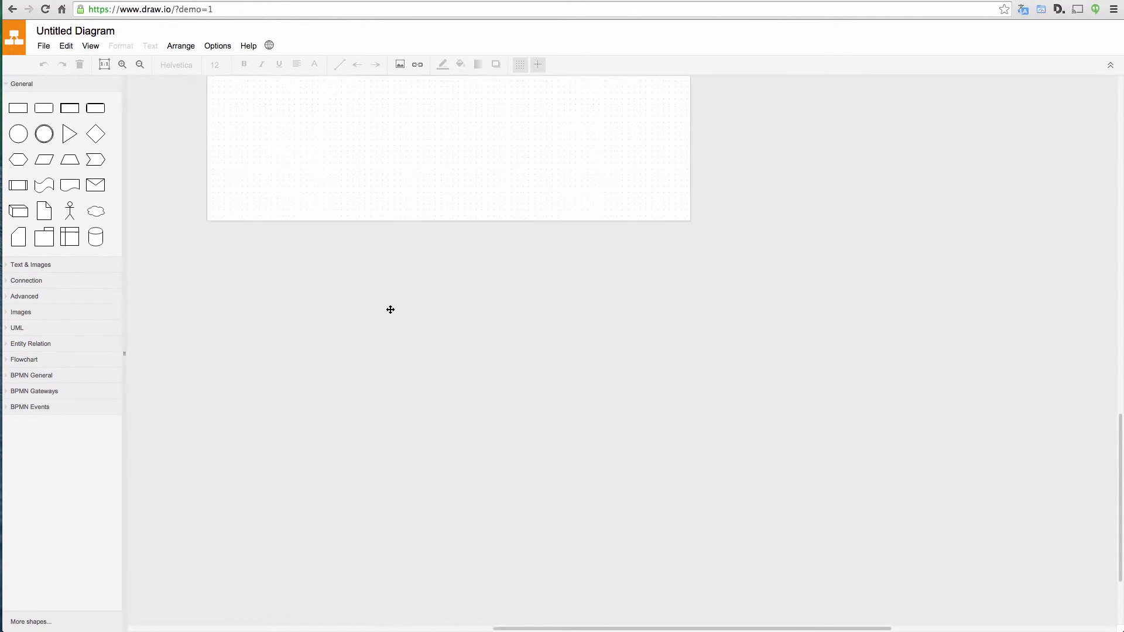
scroll(389, 309, up, 5)
scroll(431, 413, up, 4)
Pan the canvas so the whole blank diagram page is in view
mouse_move(425, 451)
mouse_down()
mouse_move(454, 512)
mouse_move(451, 552)
mouse_up()
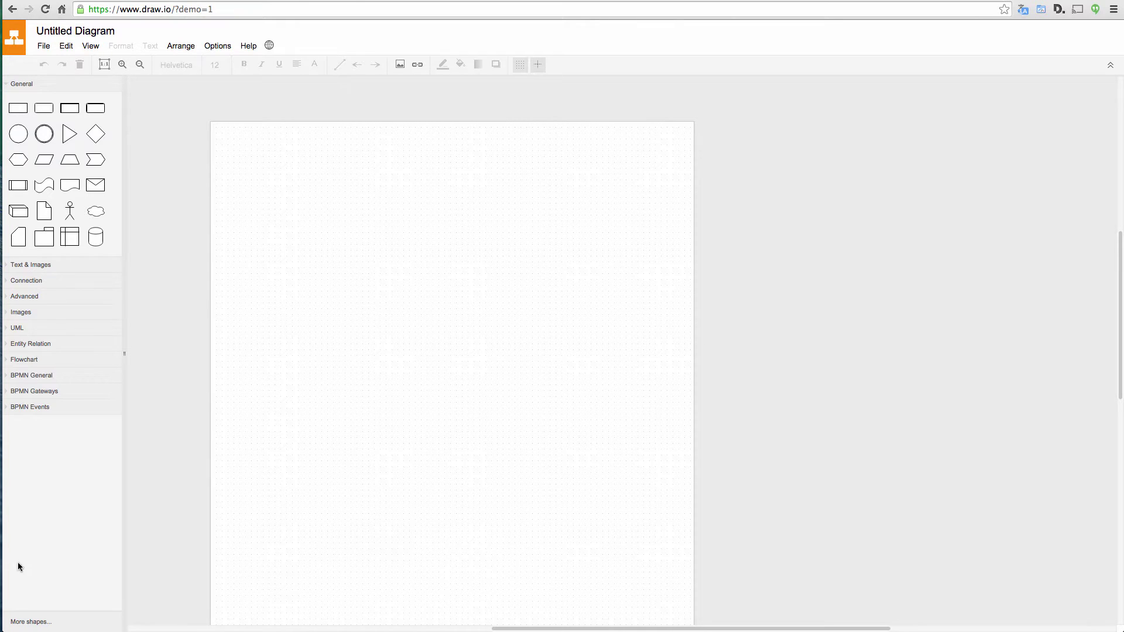
Enable the Rack library and drop BPMN, Entity Relation, UML and Images, then apply
click(44, 622)
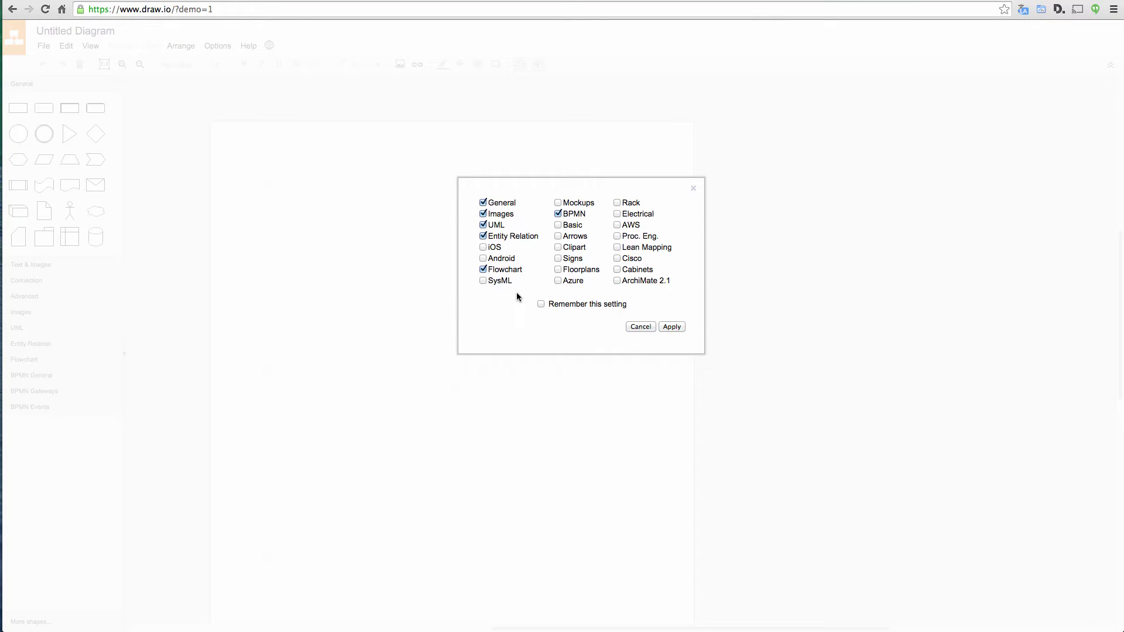
click(617, 203)
click(558, 214)
click(483, 236)
click(484, 225)
click(676, 327)
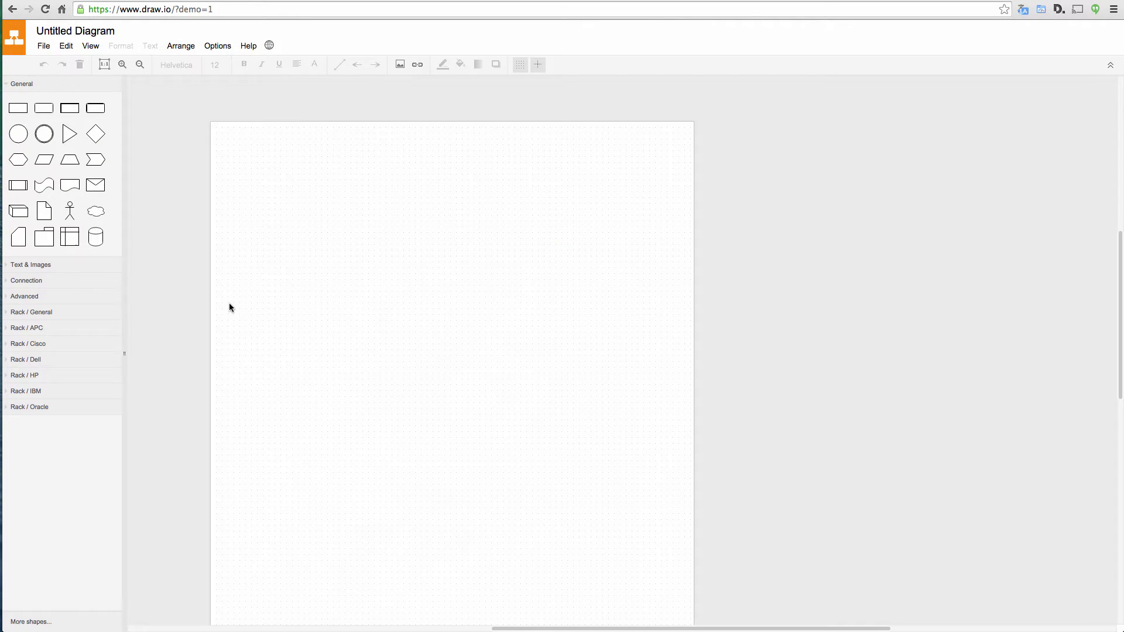
Expand the Rack / General collection in the sidebar
click(55, 315)
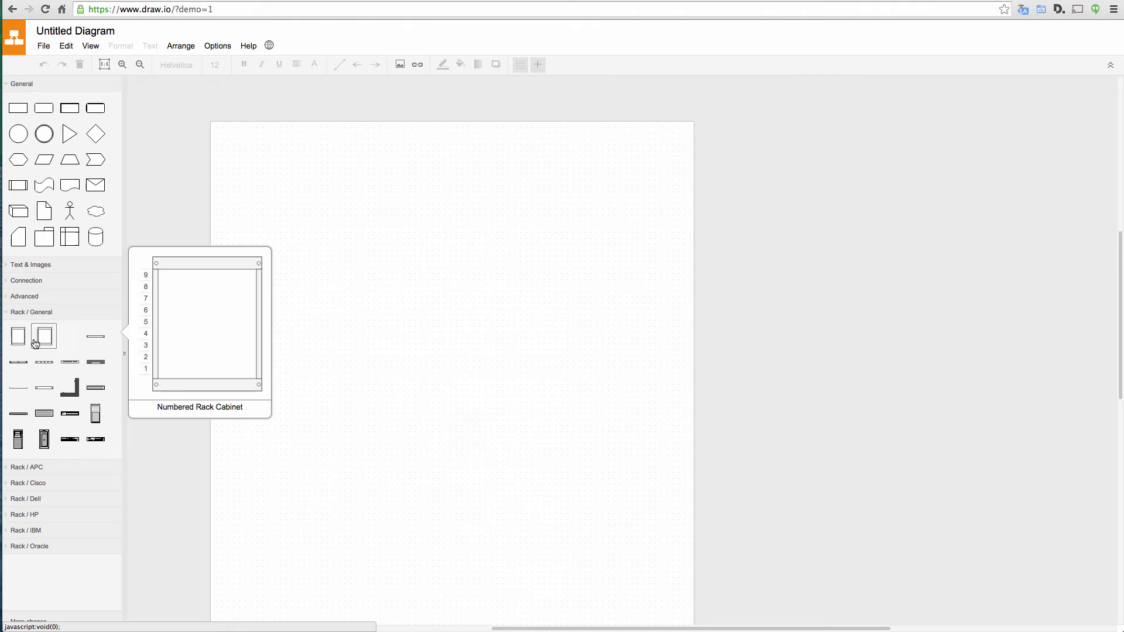
mouse_move(45, 336)
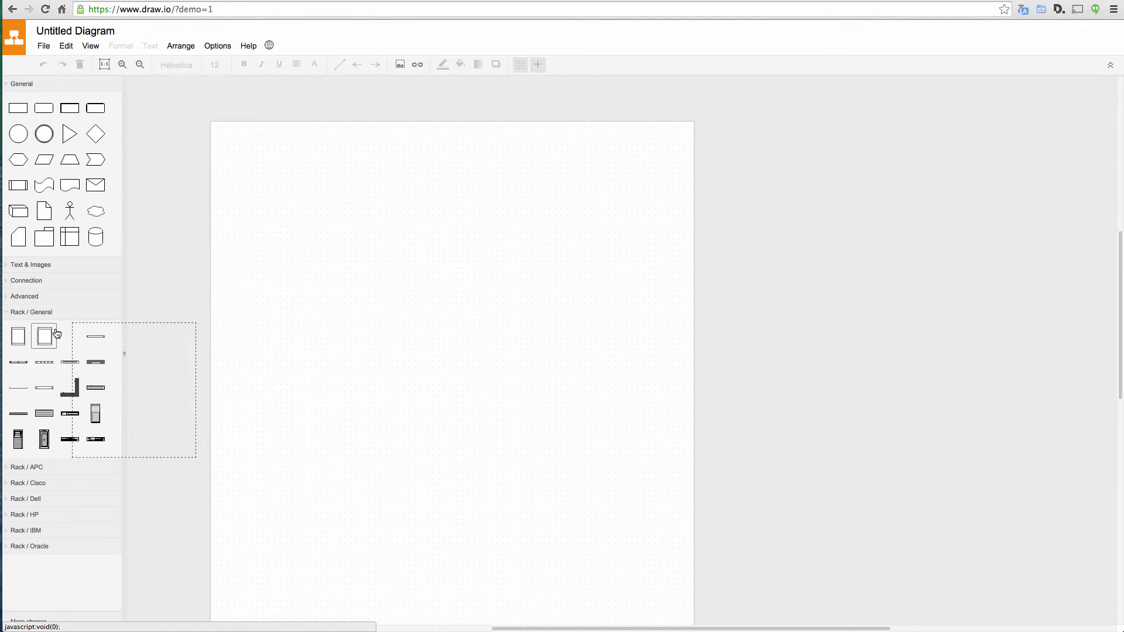
Place a numbered rack cabinet and stack three network devices in its top units
drag(42, 342, 264, 192)
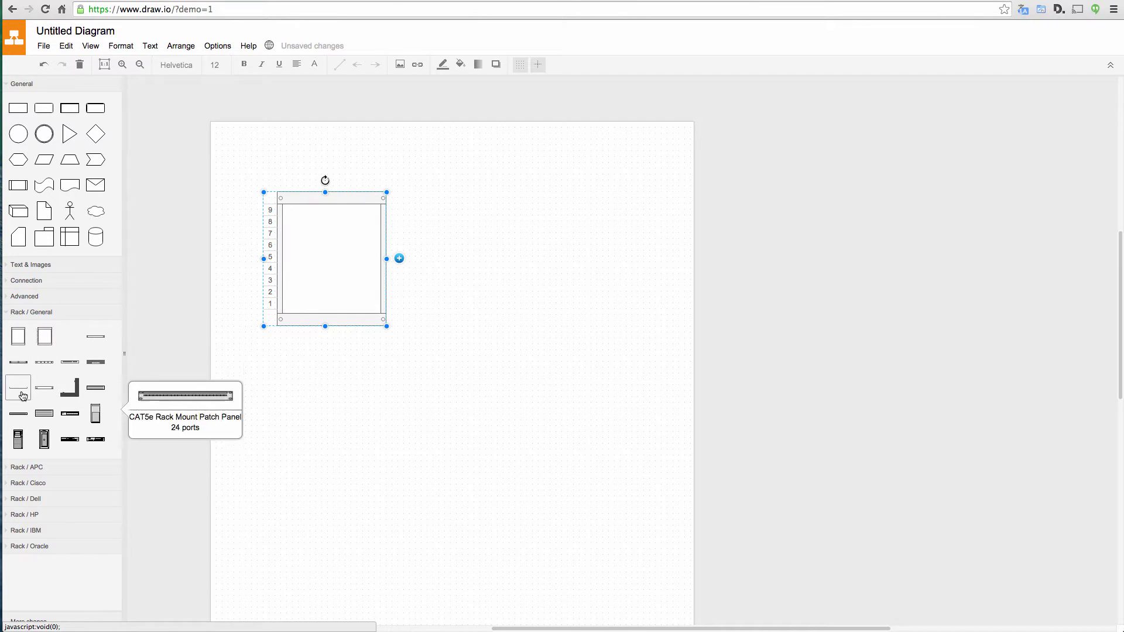
mouse_move(70, 413)
mouse_down()
mouse_move(130, 390)
mouse_move(295, 236)
mouse_up()
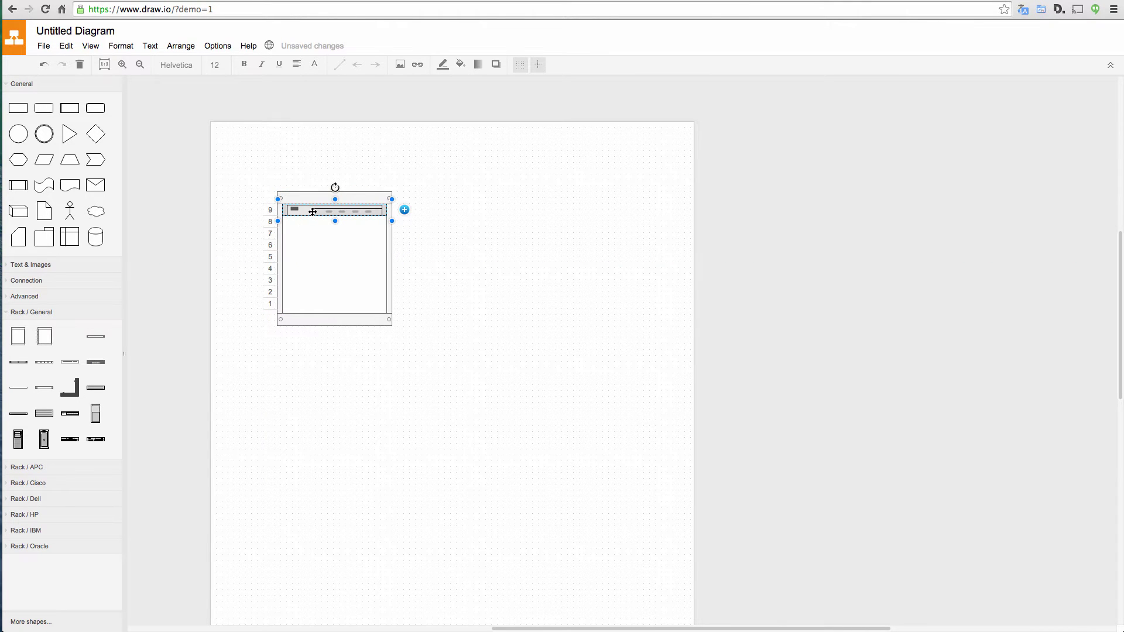
drag(70, 440, 291, 262)
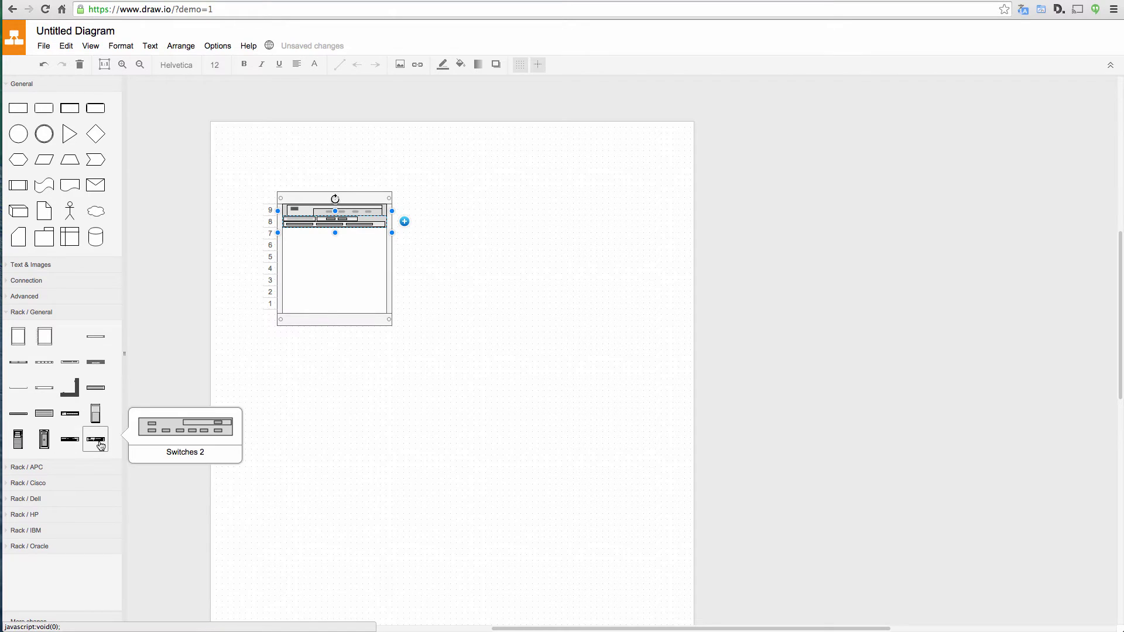
drag(97, 439, 279, 287)
click(331, 296)
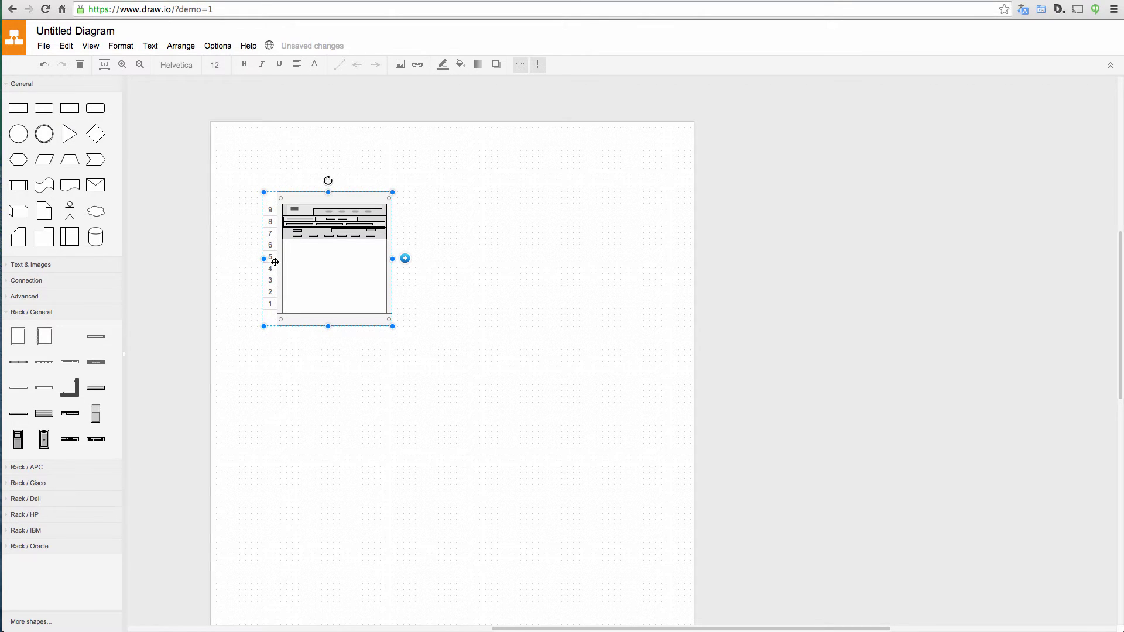
Add two servers to the rack and stretch one to span units 7–5
mouse_move(70, 439)
drag(69, 444, 334, 276)
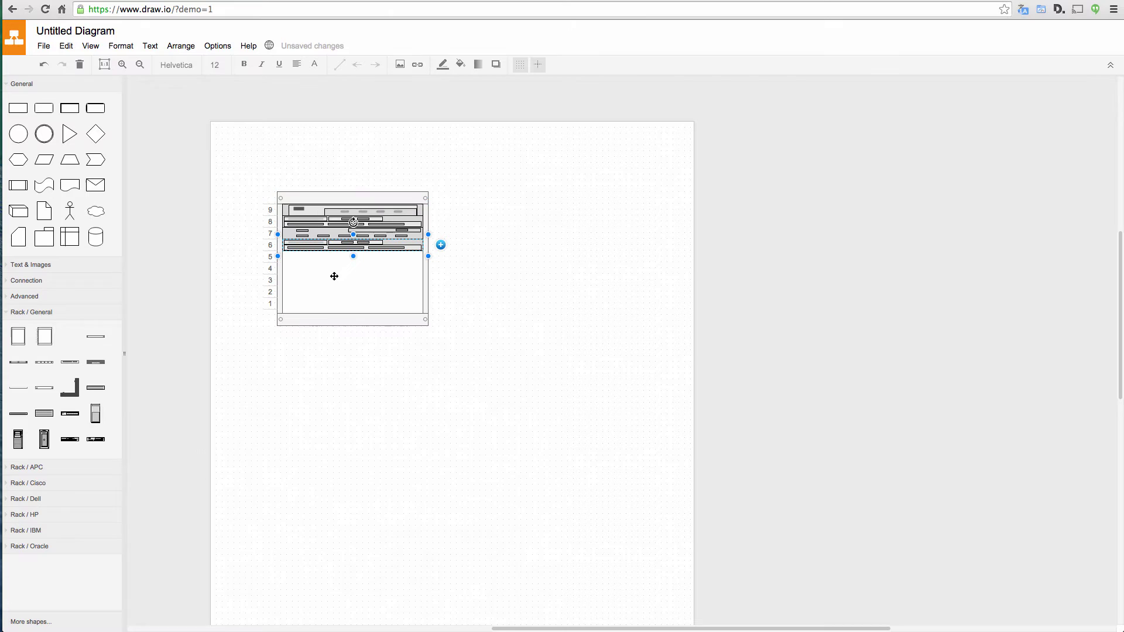
mouse_move(95, 440)
mouse_down()
mouse_move(286, 279)
mouse_move(319, 233)
mouse_up()
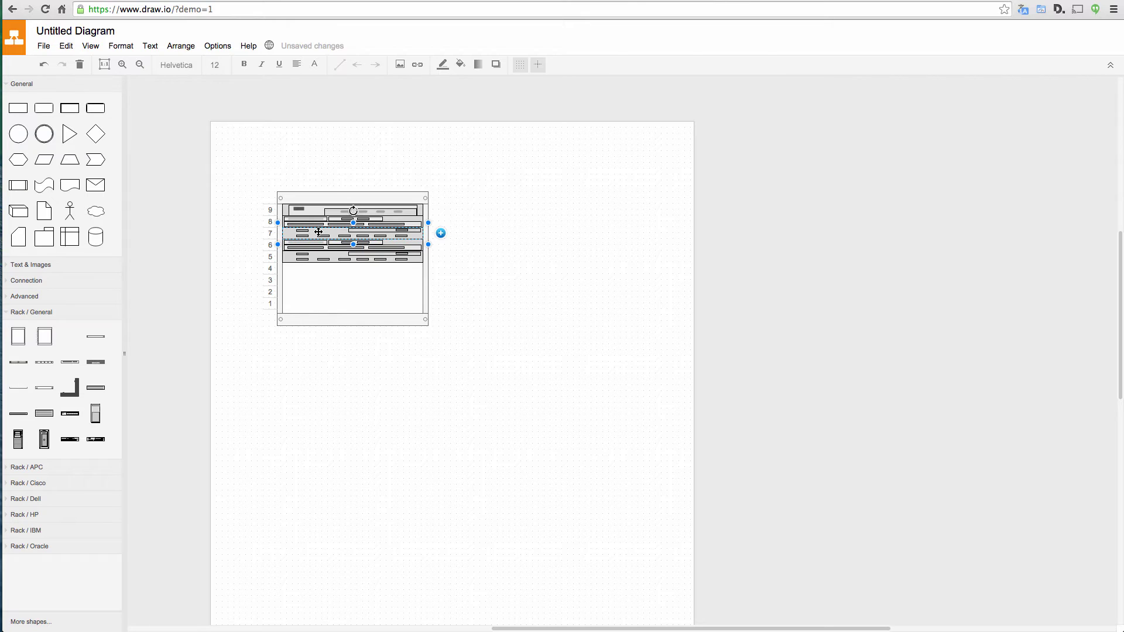
drag(319, 233, 317, 275)
click(338, 212)
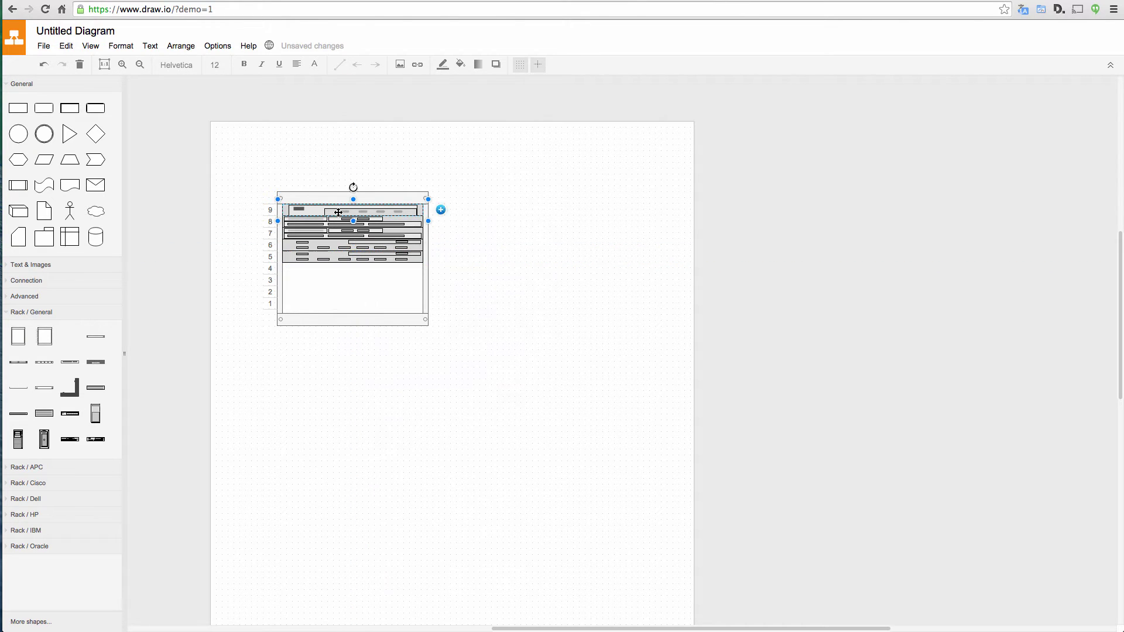
drag(339, 212, 336, 238)
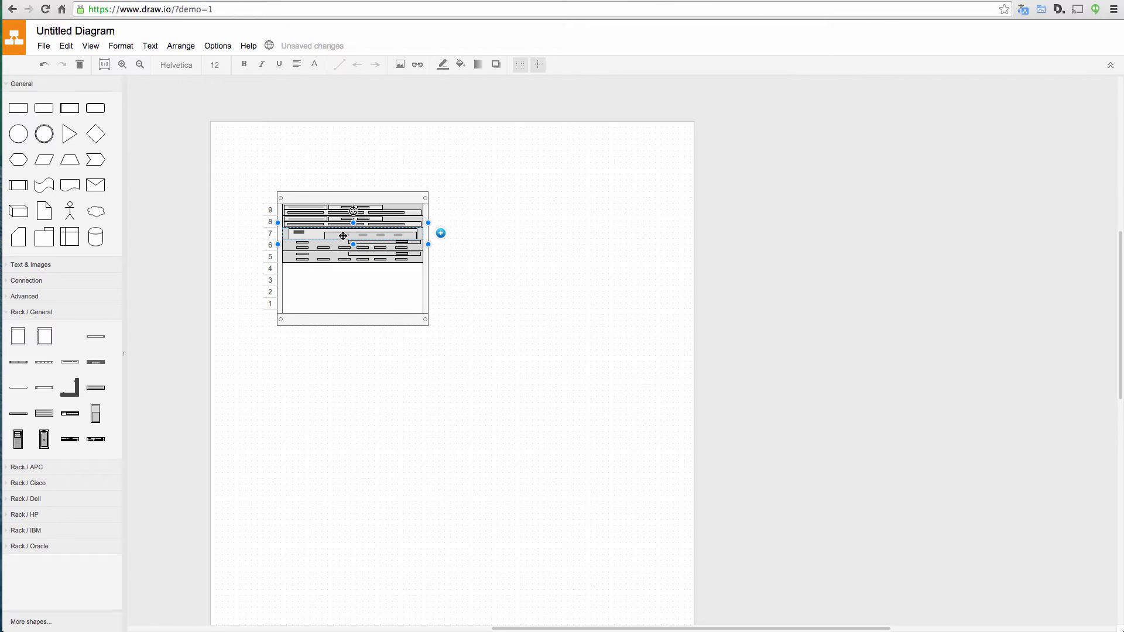
drag(352, 245, 352, 270)
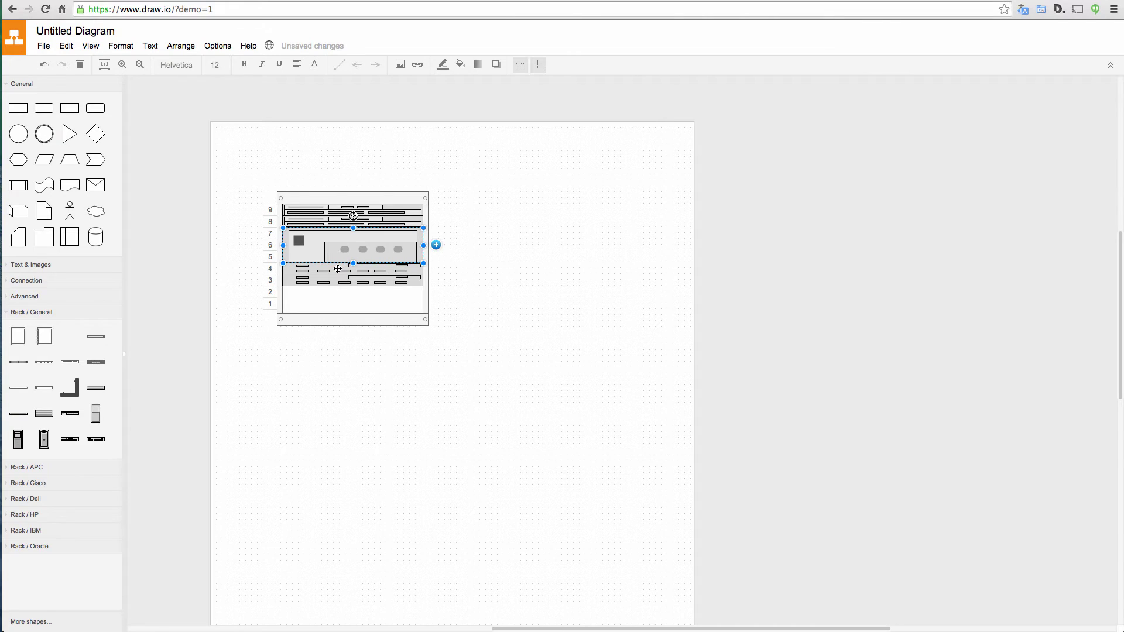
Pull the leftover device at units 4–3 out of the rack and delete it
click(336, 269)
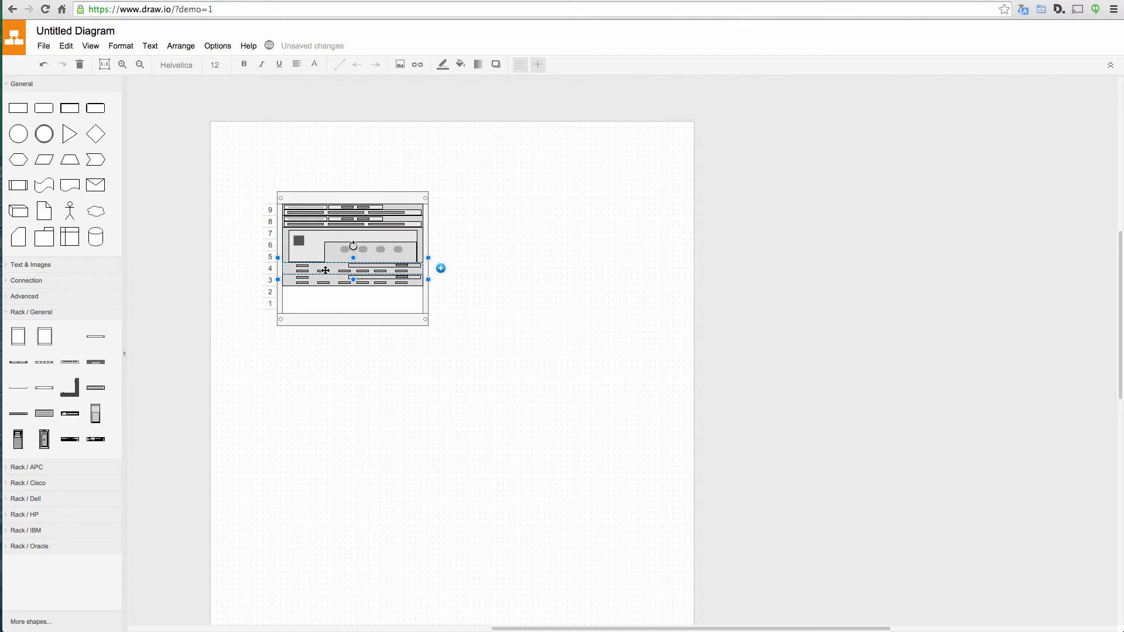
mouse_move(325, 270)
mouse_down()
mouse_move(554, 248)
mouse_move(341, 261)
mouse_up()
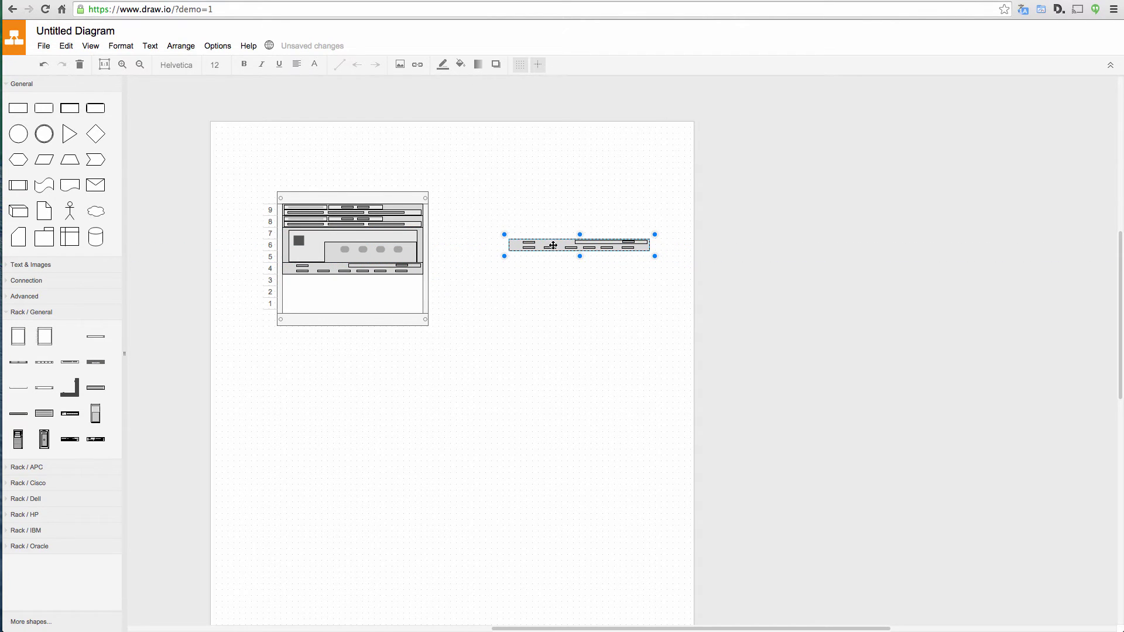
key(Delete)
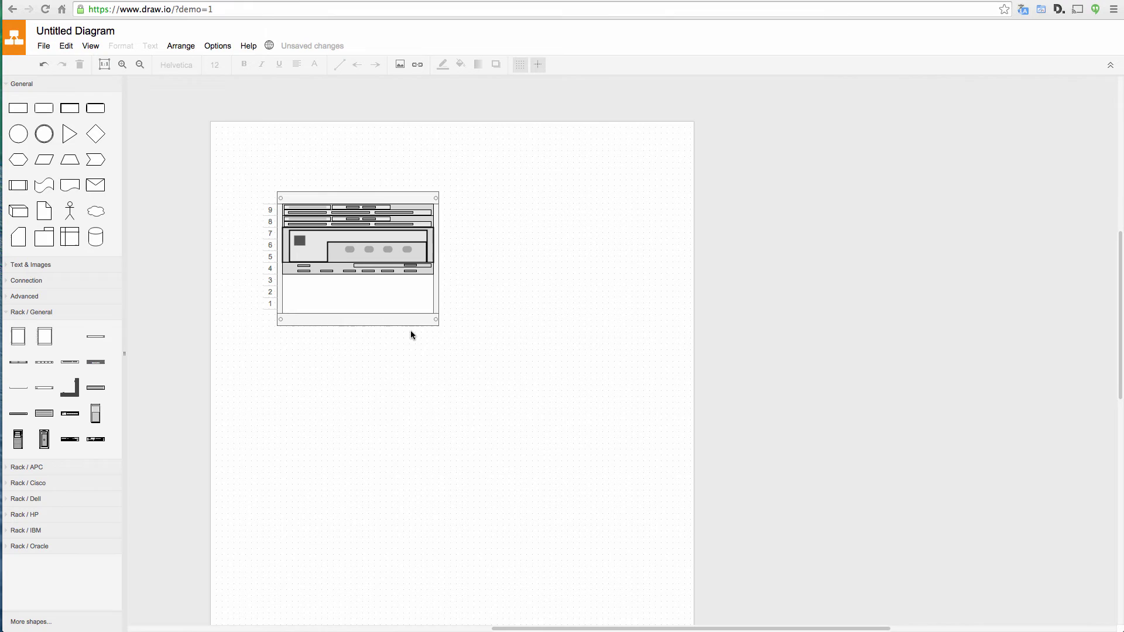
Resize the rack cabinet wide and tall so it shows 27 numbered units
click(431, 323)
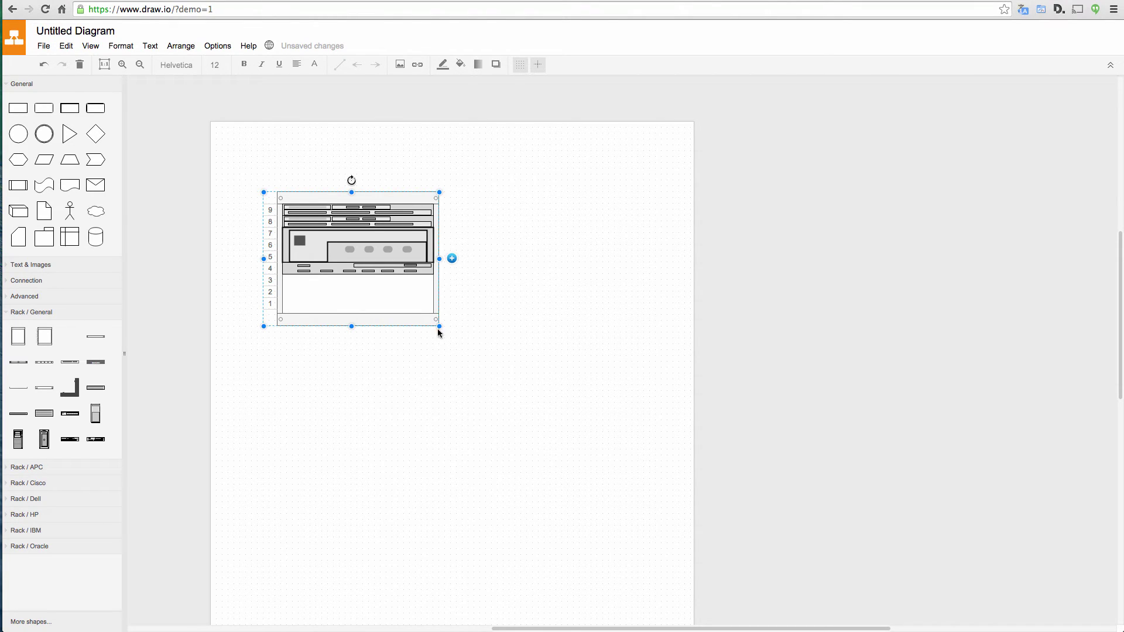
drag(440, 328, 664, 532)
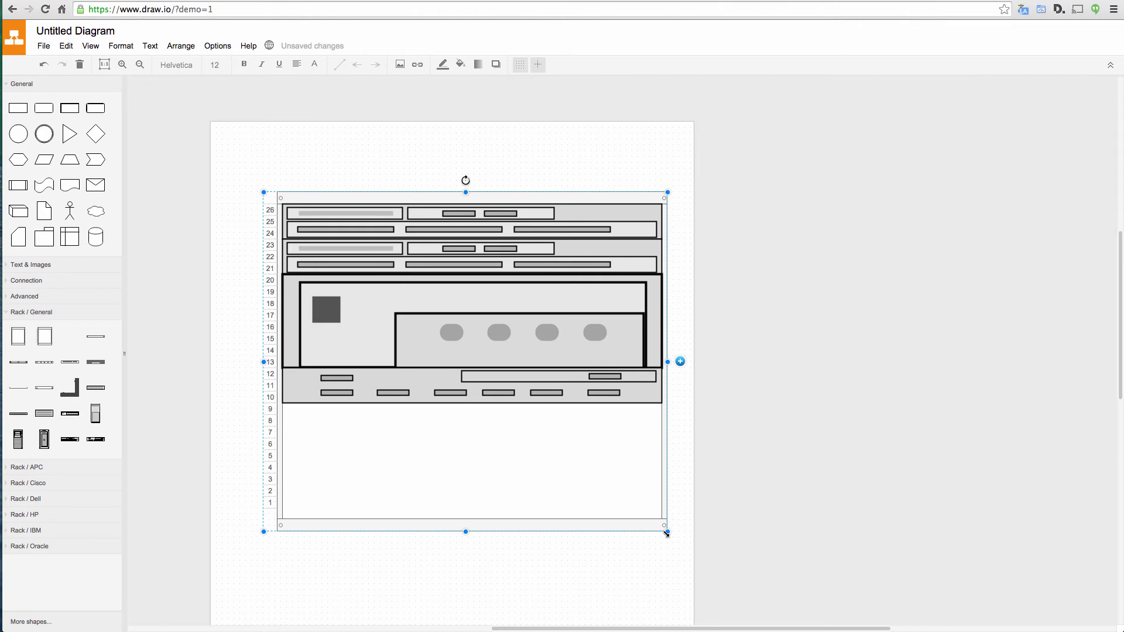
mouse_move(666, 532)
mouse_down()
mouse_move(577, 338)
mouse_move(431, 332)
mouse_move(446, 531)
mouse_move(475, 587)
mouse_move(498, 448)
mouse_up()
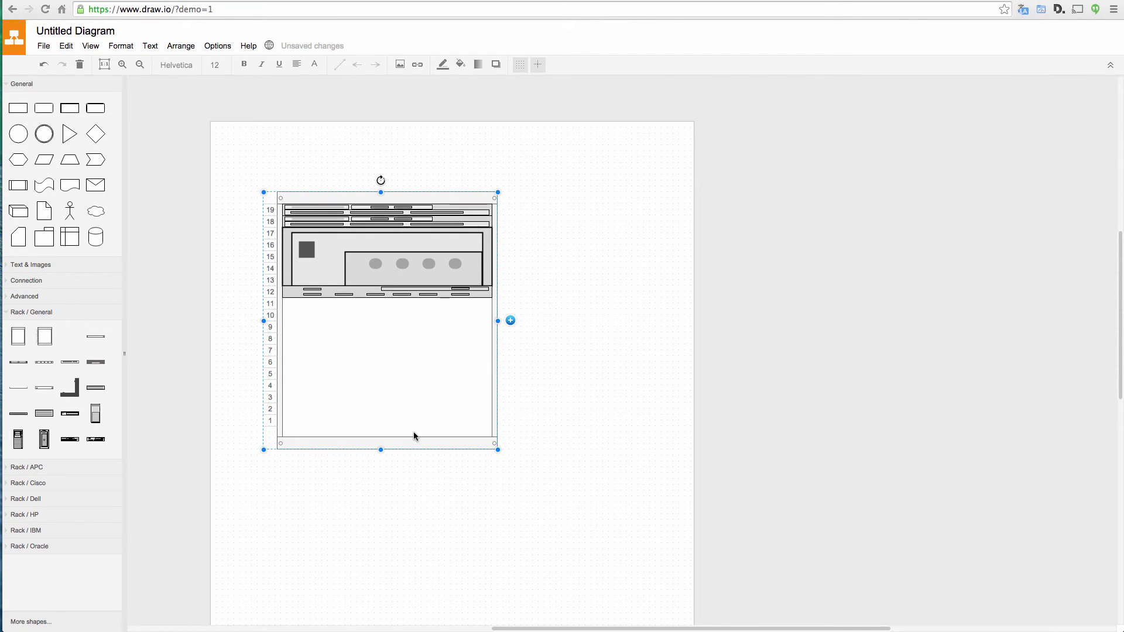
drag(498, 449, 937, 543)
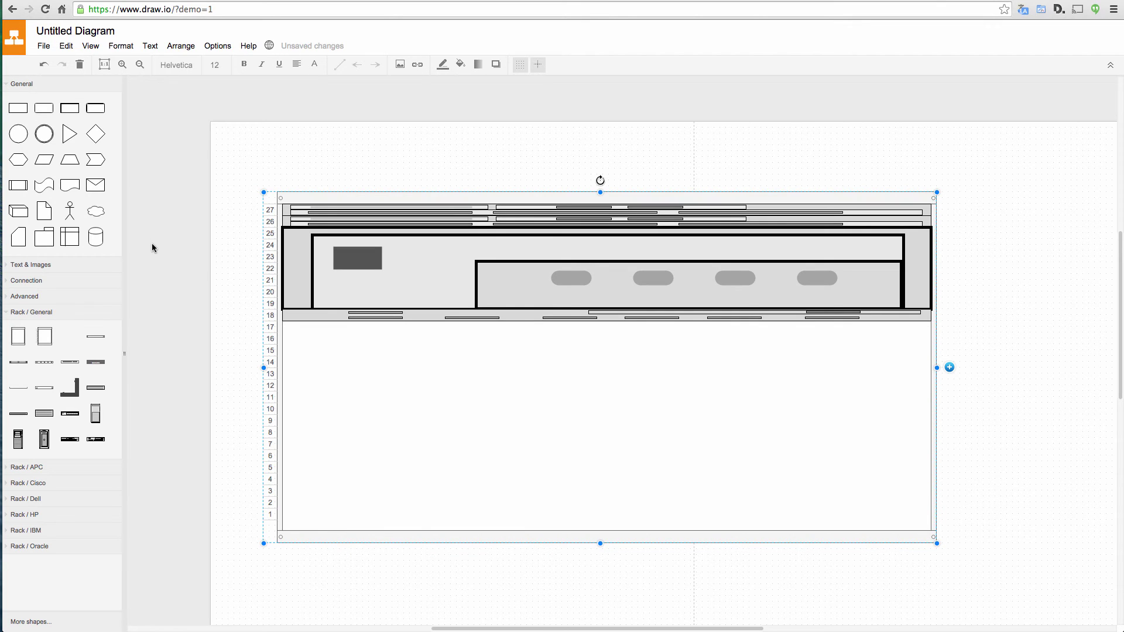
Re-enable the Images shape library in the library chooser
click(9, 621)
click(482, 214)
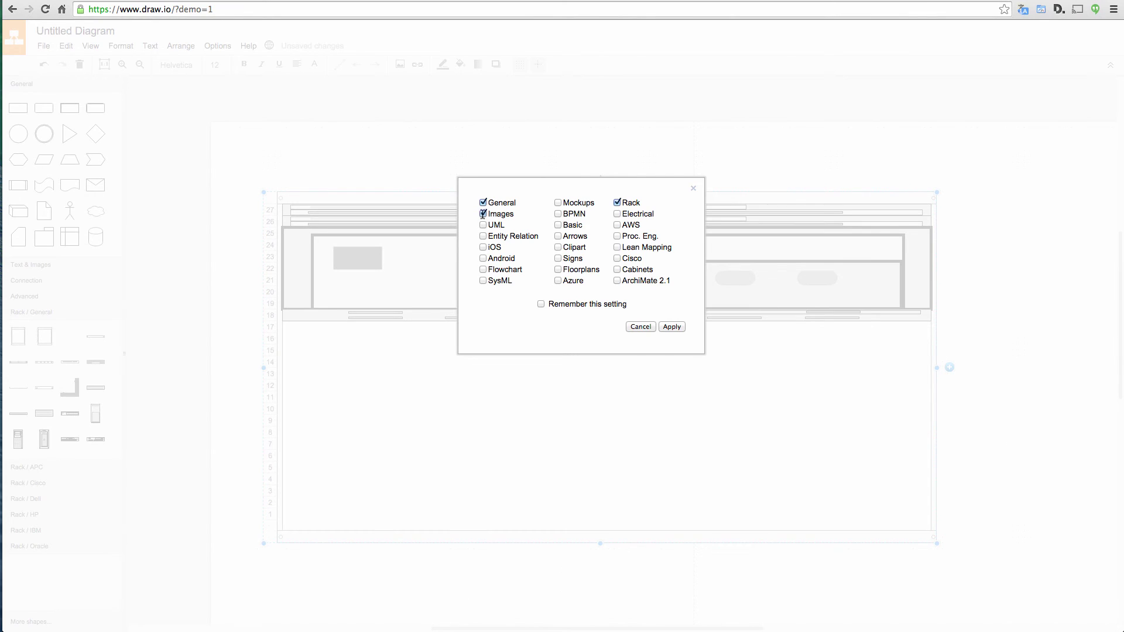
click(671, 326)
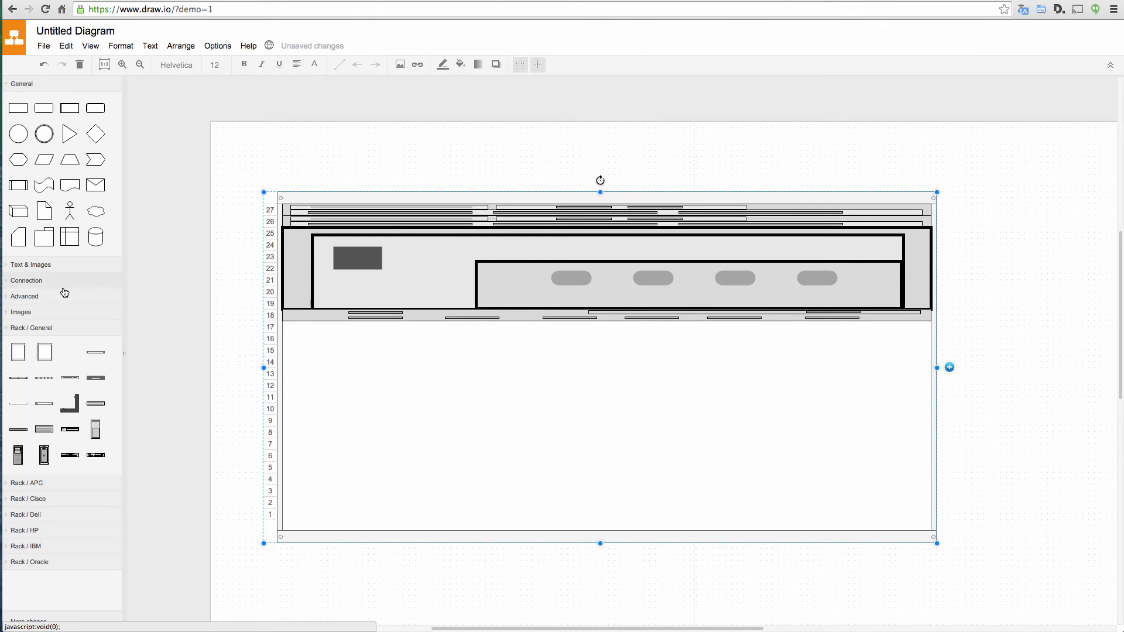
Search Images for '1u server' and place a server icon in the rack below the hub
click(39, 311)
click(41, 328)
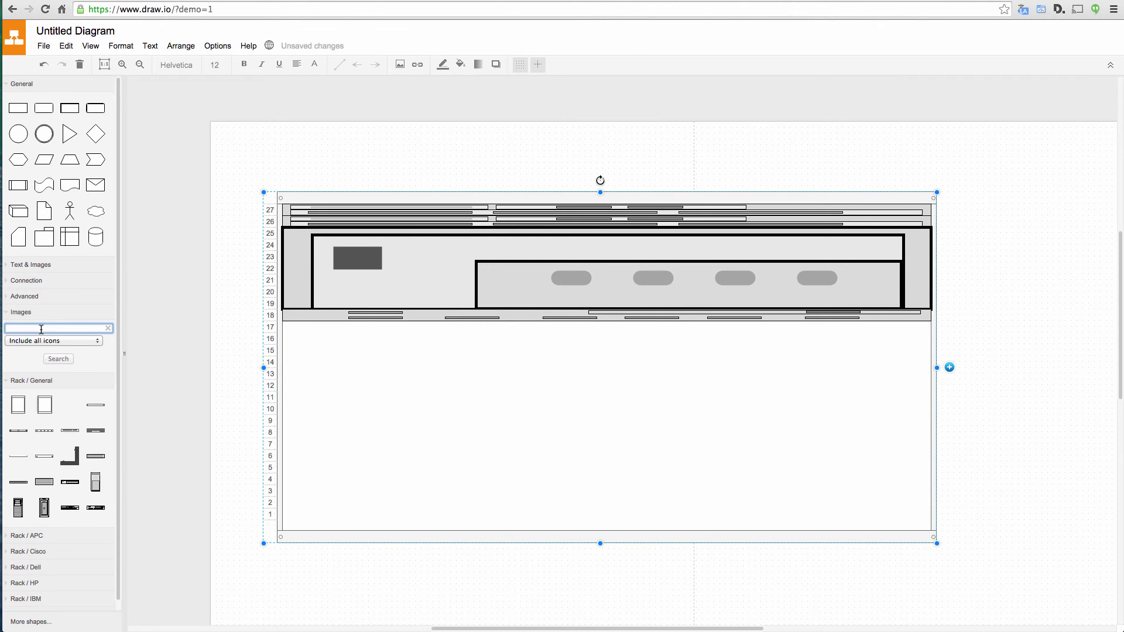
text(1u ser)
text(ver)
key(Return)
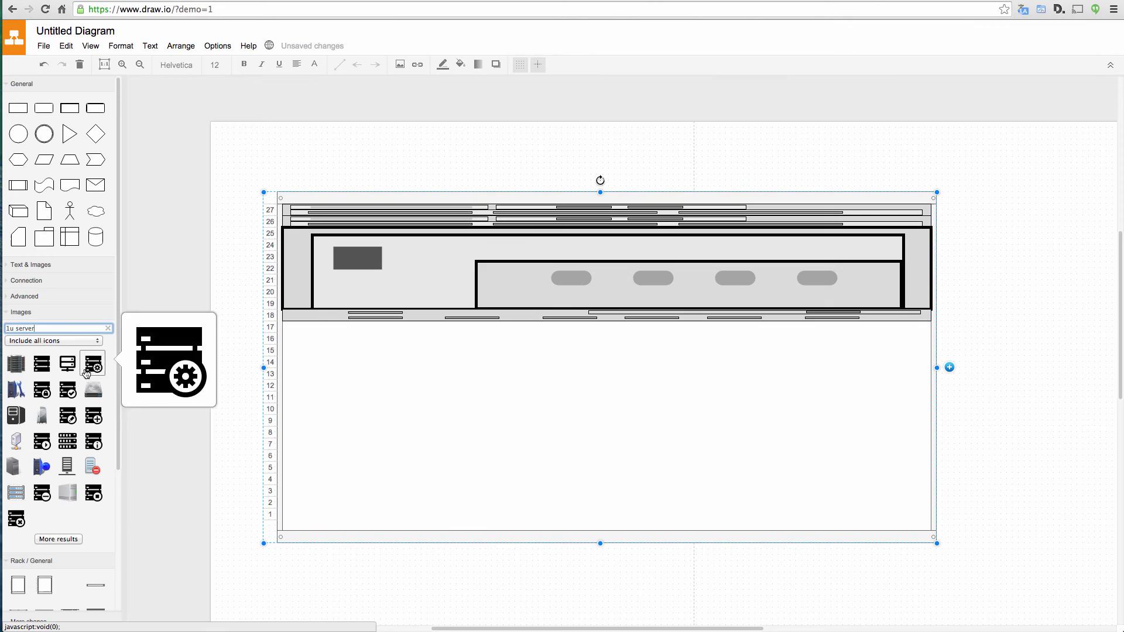
drag(72, 398, 747, 503)
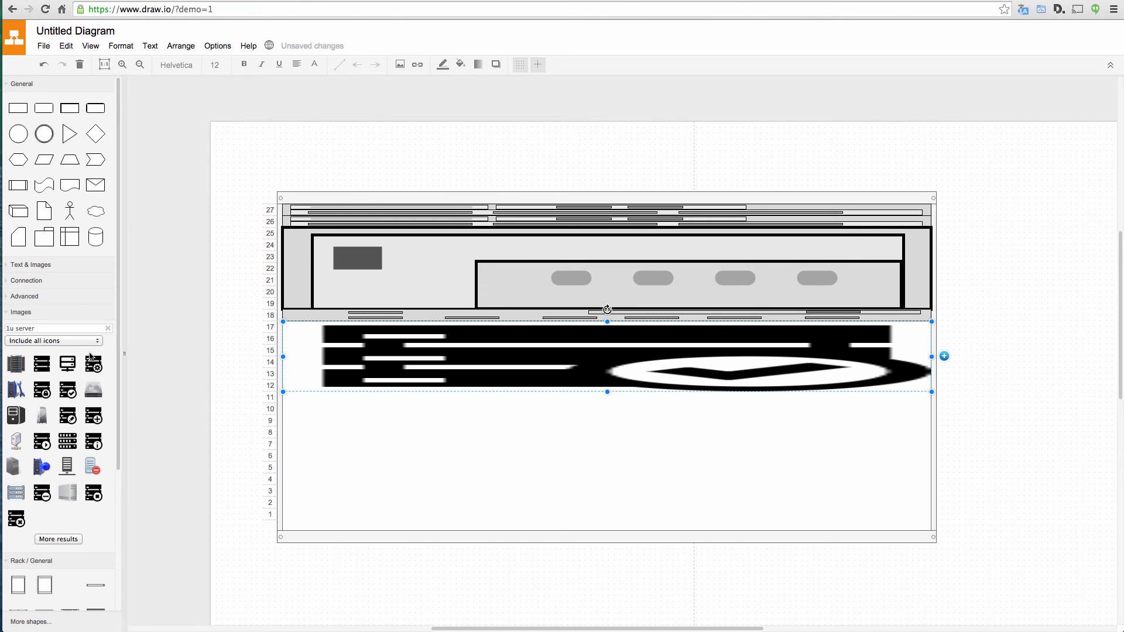
Place cabinet legs at the rack's bottom-left and bottom-right corners
click(26, 313)
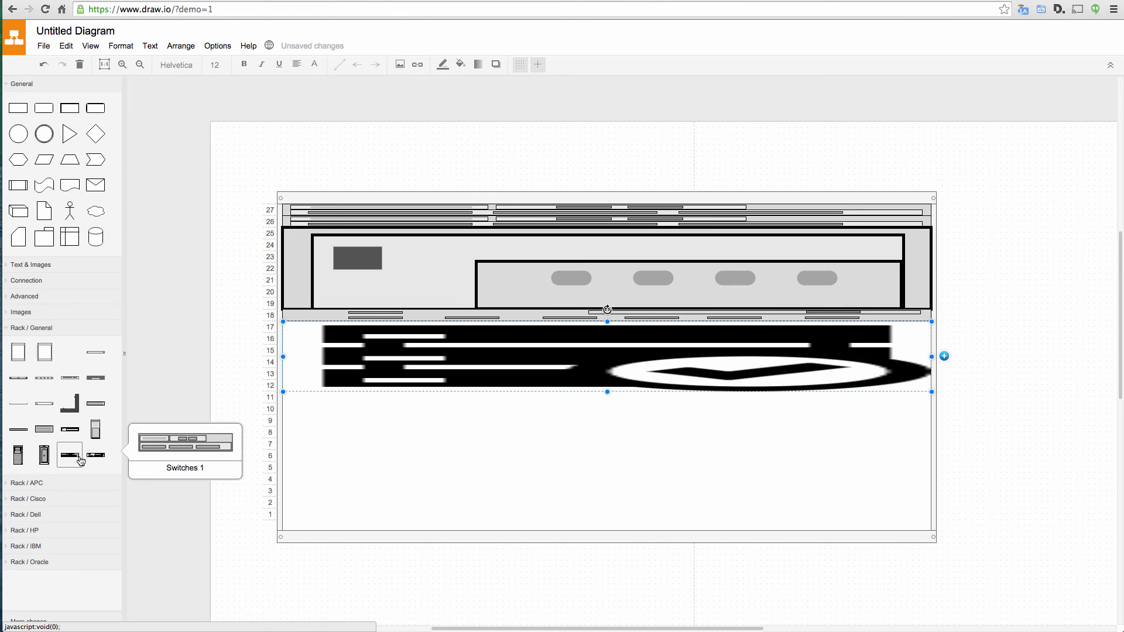
drag(70, 404, 245, 517)
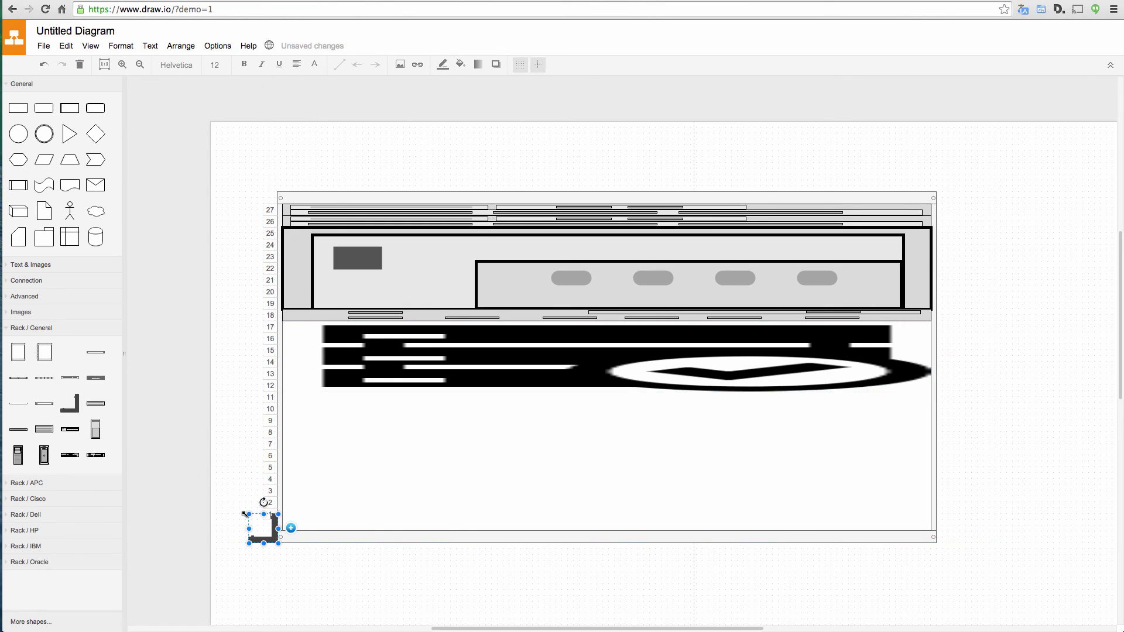
drag(69, 404, 942, 519)
drag(942, 519, 938, 519)
key(Escape)
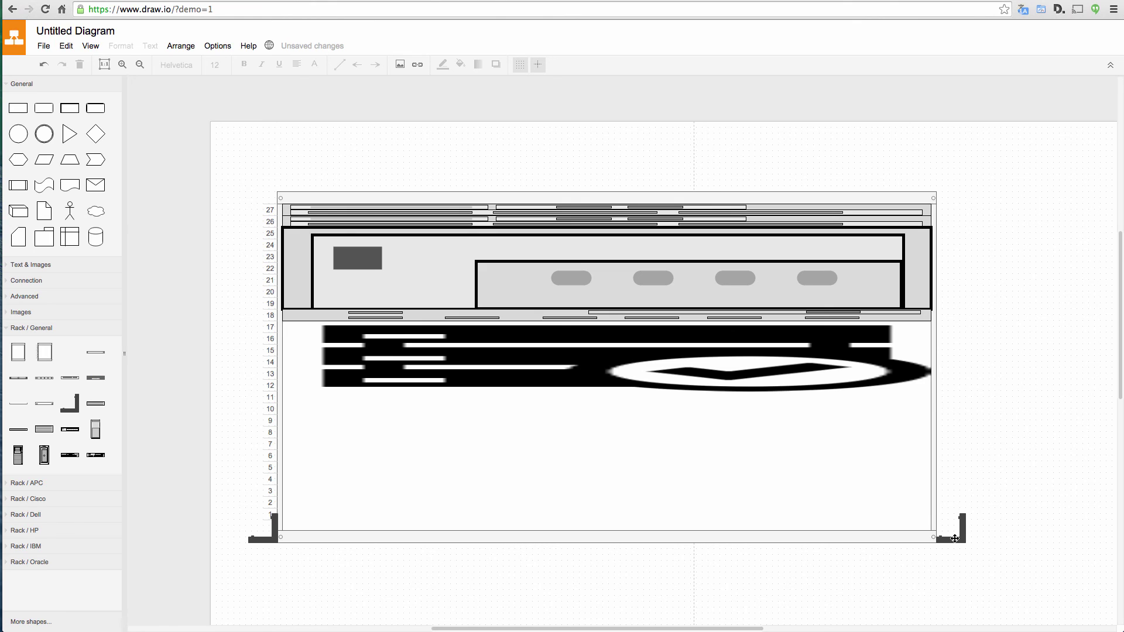
Flip the right-hand cabinet leg horizontally so its foot points outward
click(954, 539)
click(181, 46)
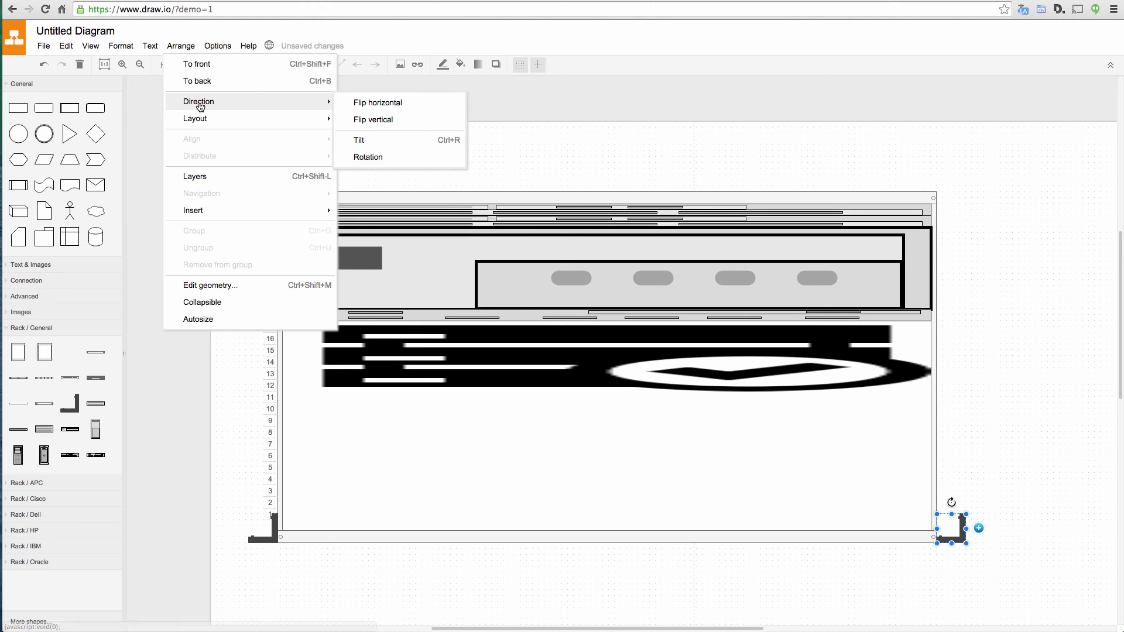
click(390, 103)
click(1010, 439)
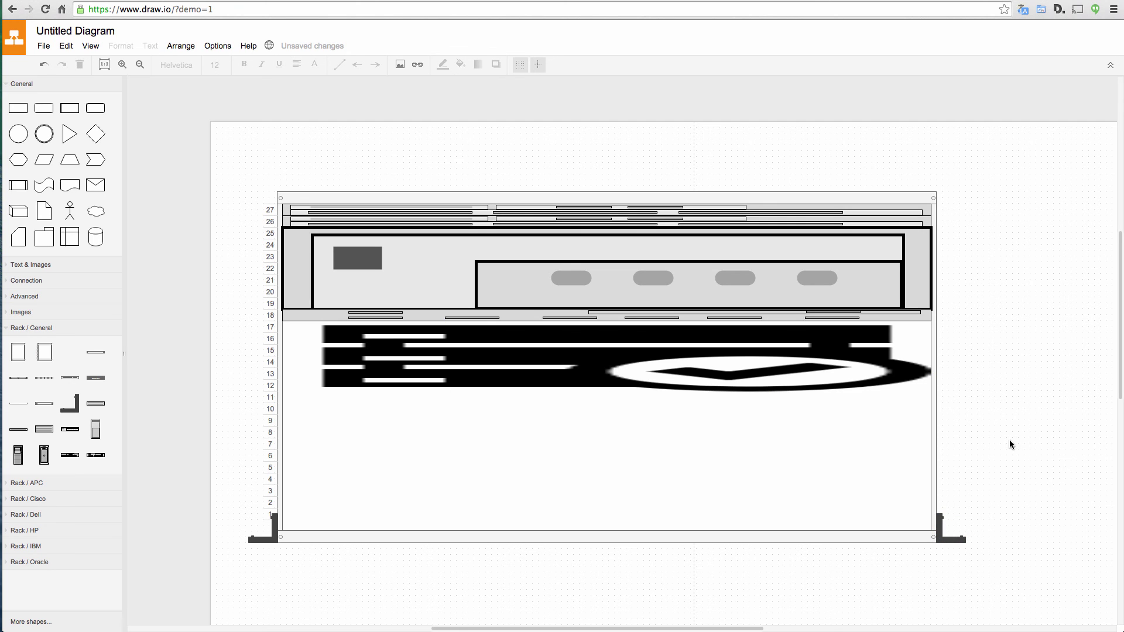
Narrow the rack cabinet and delete the server image inside it
click(934, 500)
drag(949, 367, 422, 386)
click(321, 352)
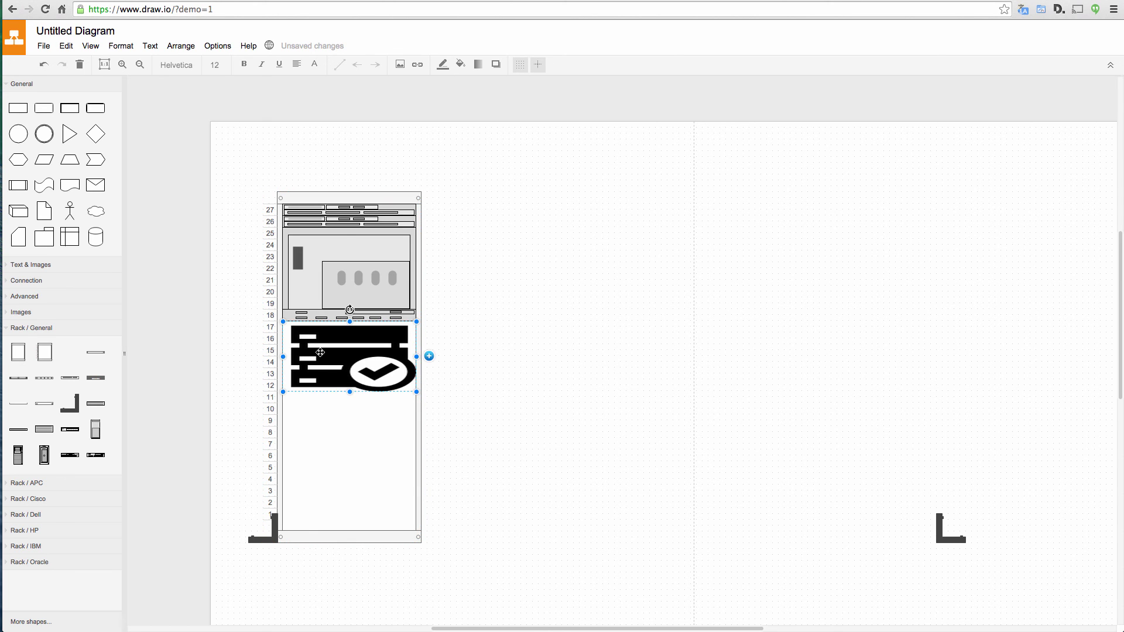
key(Delete)
click(597, 415)
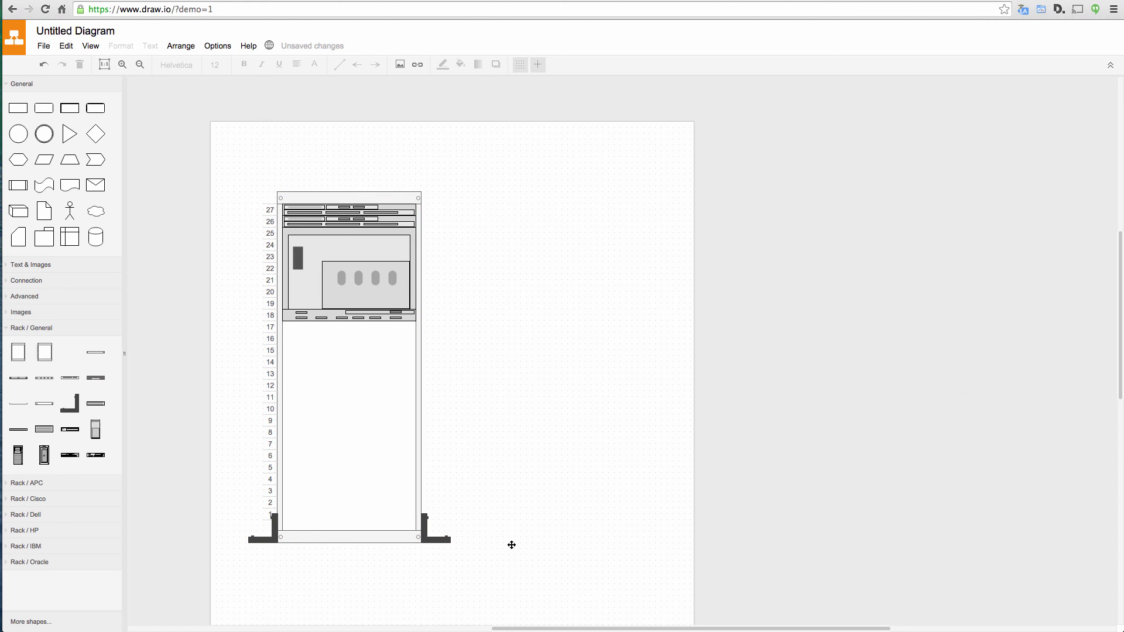
Group the rack and both legs into one unit and move it right on the page
drag(507, 589, 211, 133)
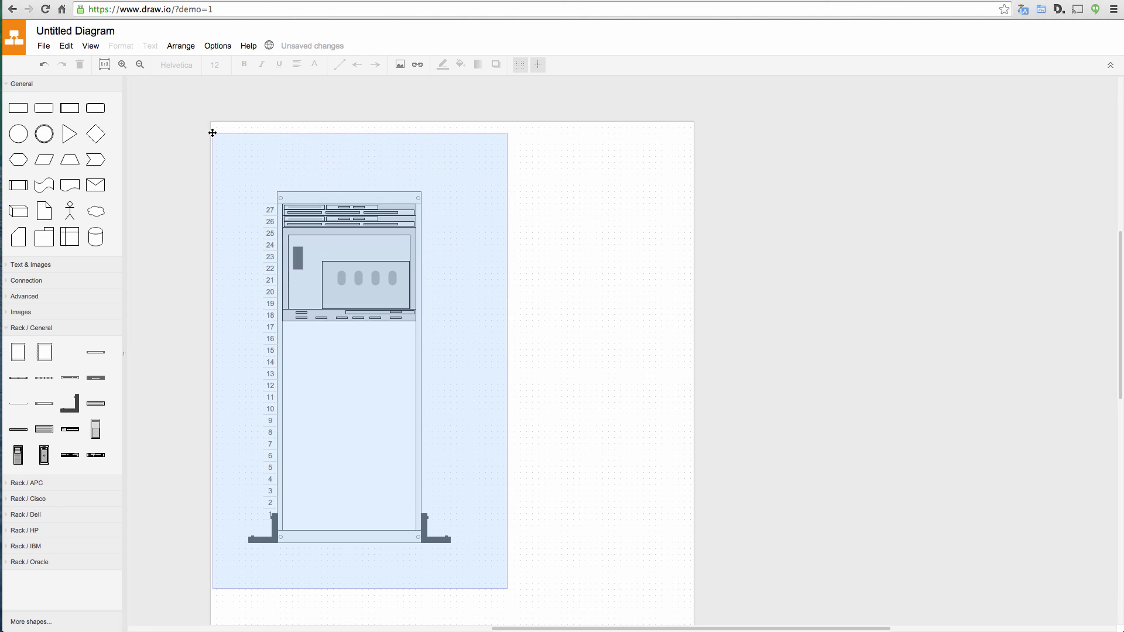
click(179, 45)
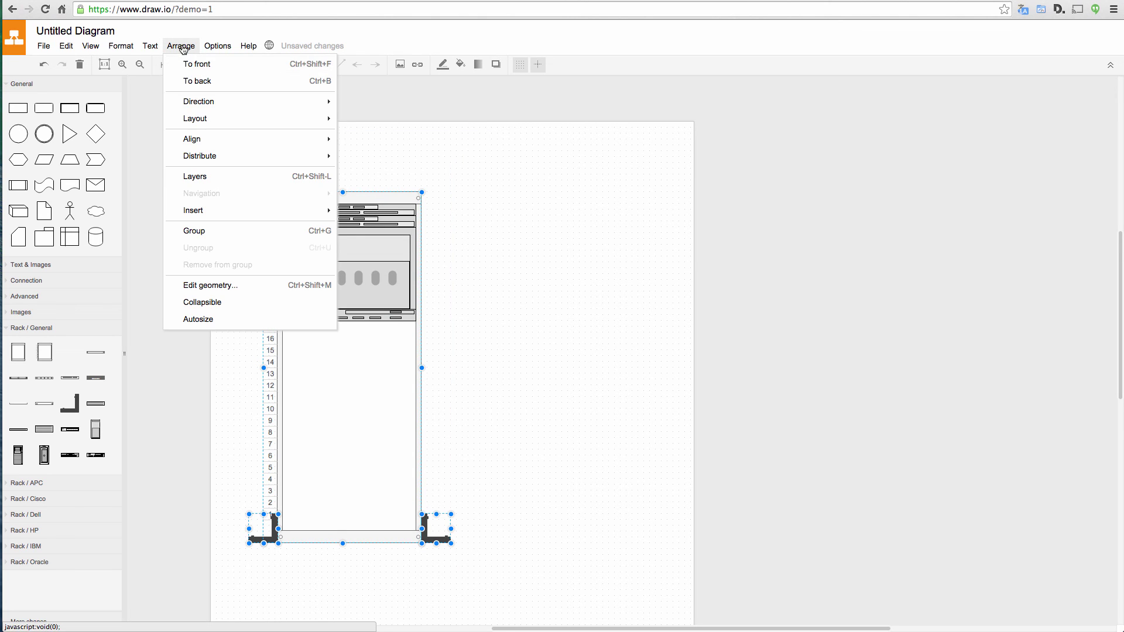
click(214, 233)
drag(432, 202, 619, 174)
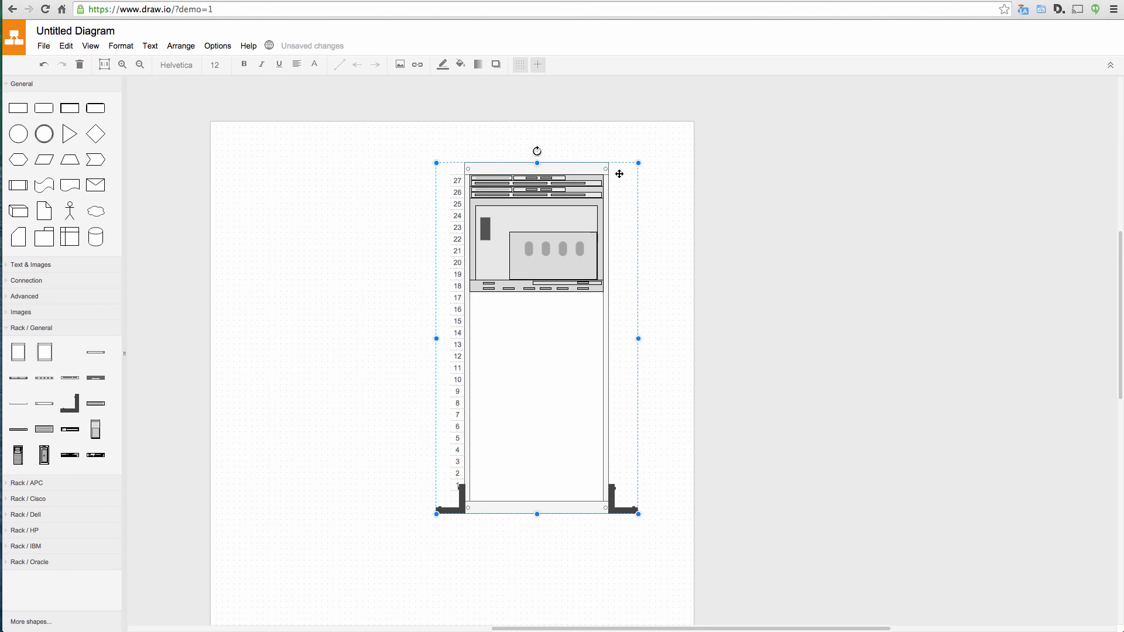